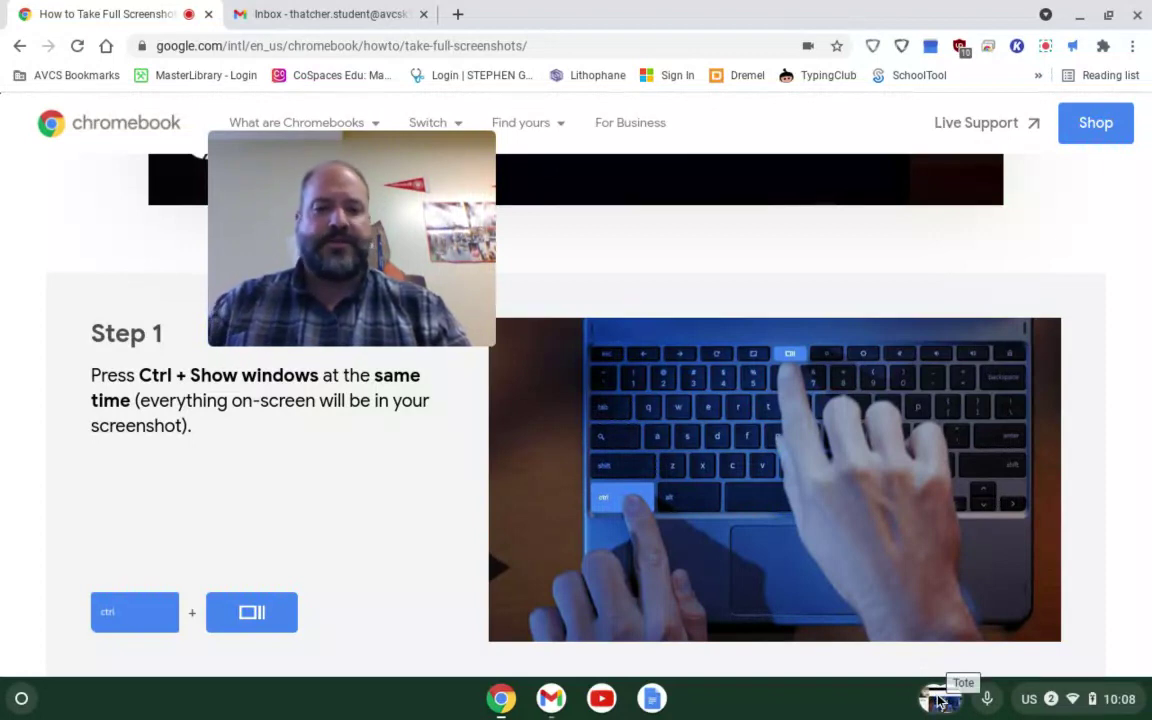
# - View the recent screen captures from the shelf, check the Images folder in the Files app, and close it
pyautogui.click(940, 700)
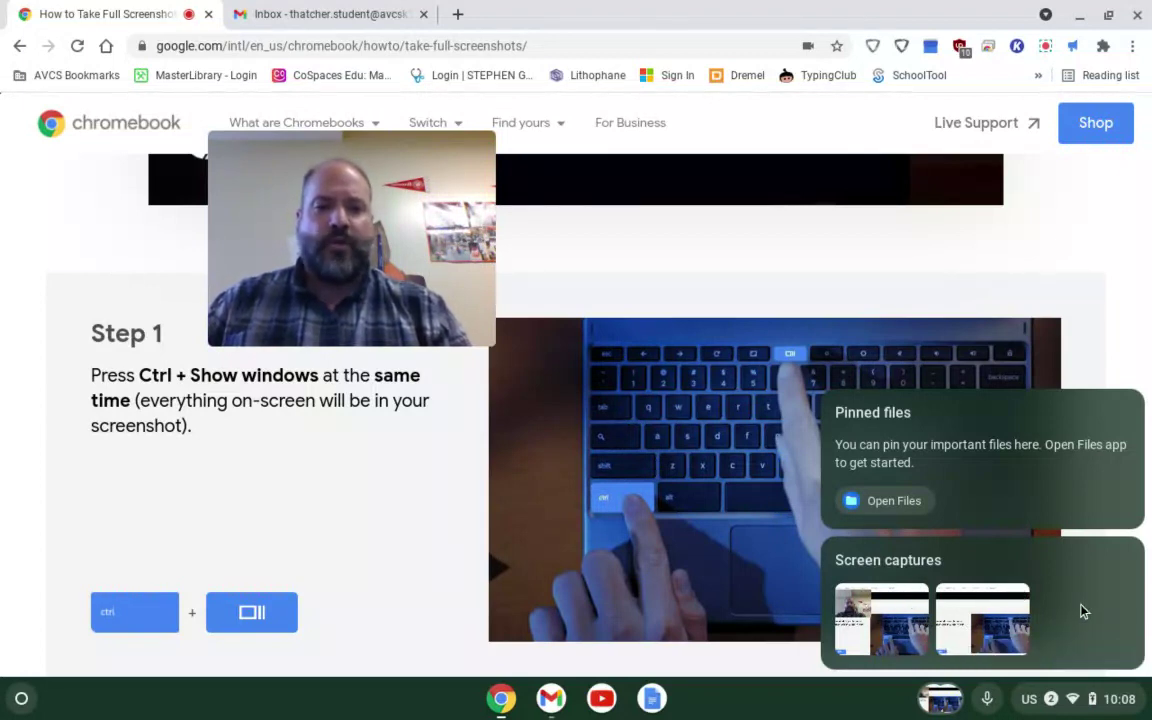
pyautogui.moveTo(1016, 641)
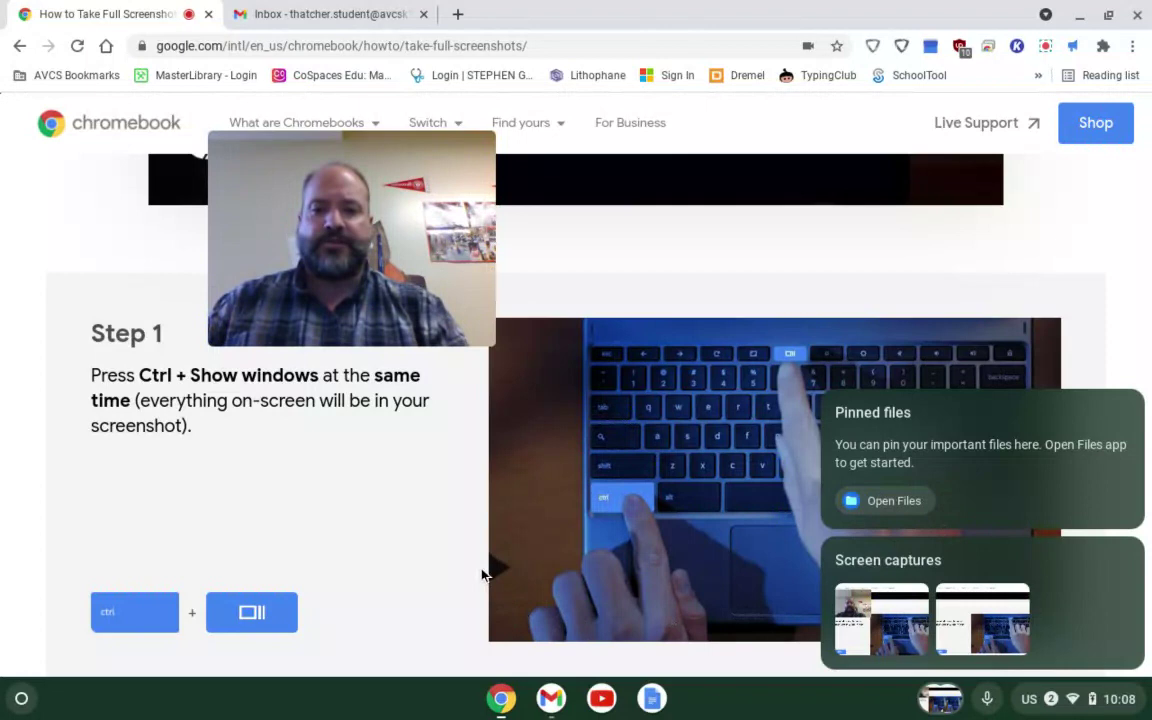
pyautogui.click(871, 512)
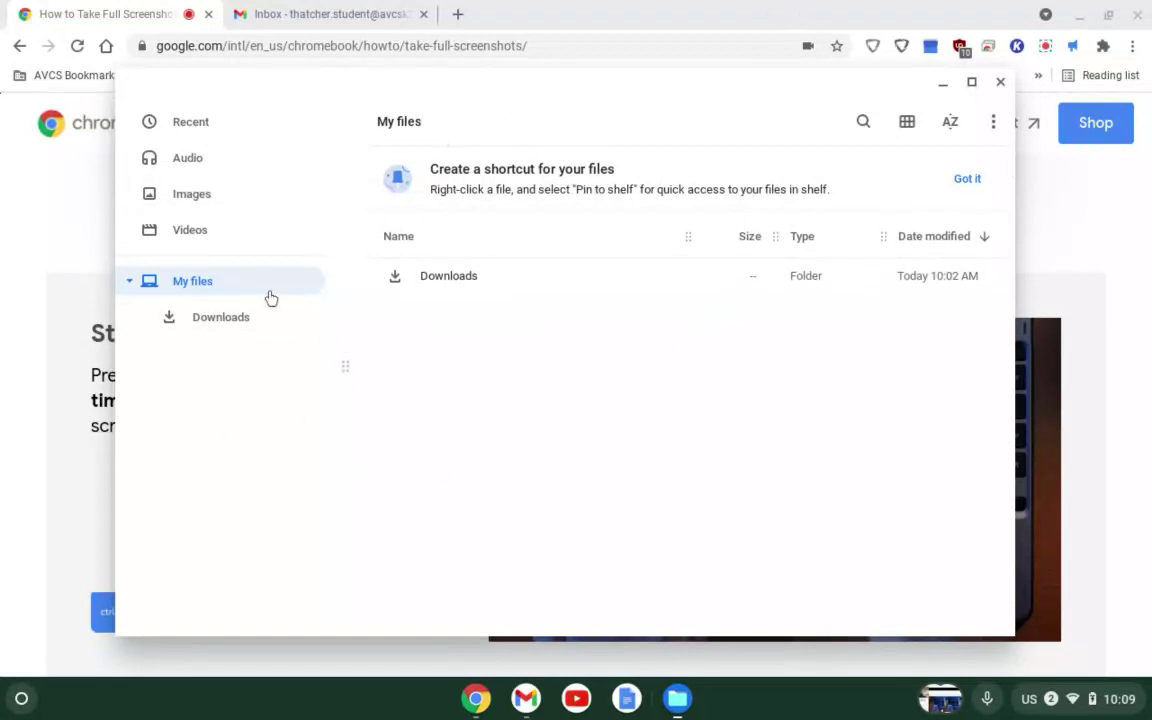
pyautogui.click(200, 197)
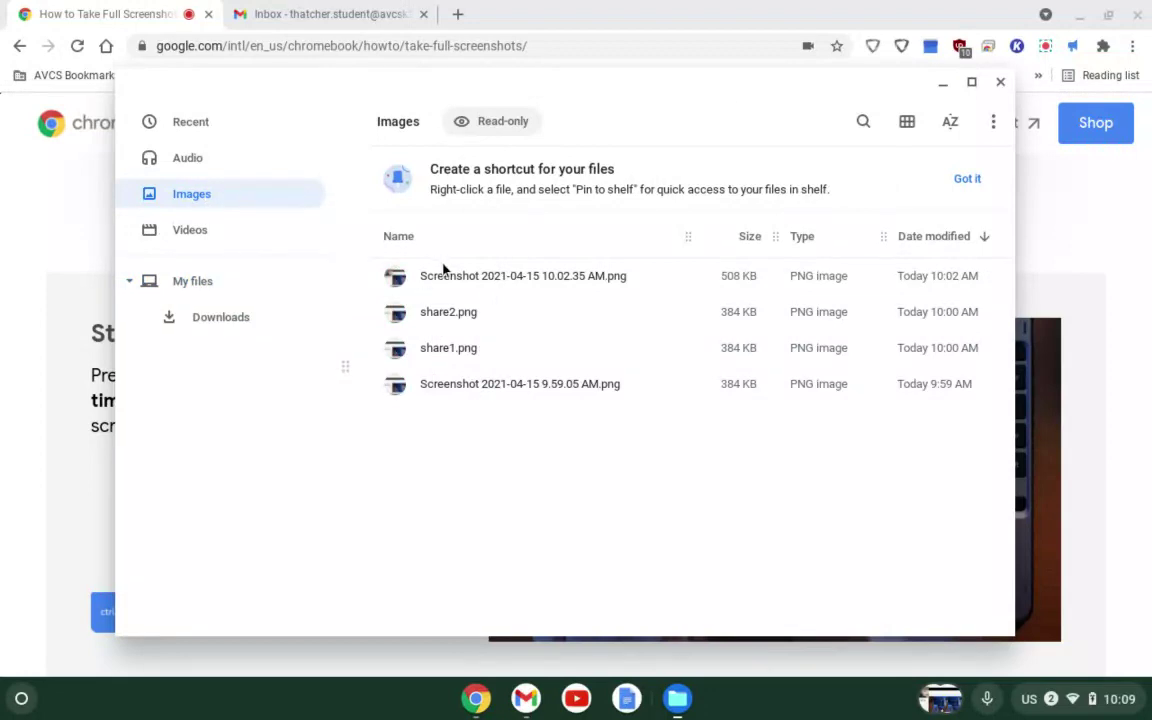
pyautogui.click(1000, 82)
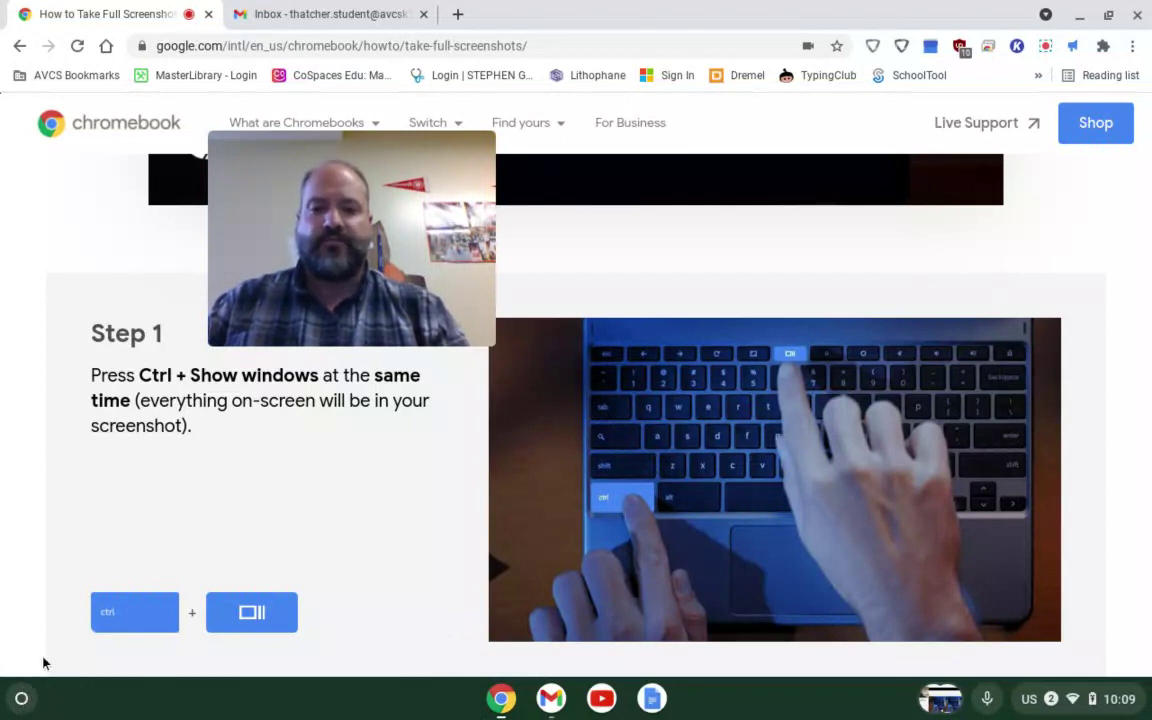
# - Find the Files app among all apps in the launcher, view its Images folder, and close it
pyautogui.click(22, 700)
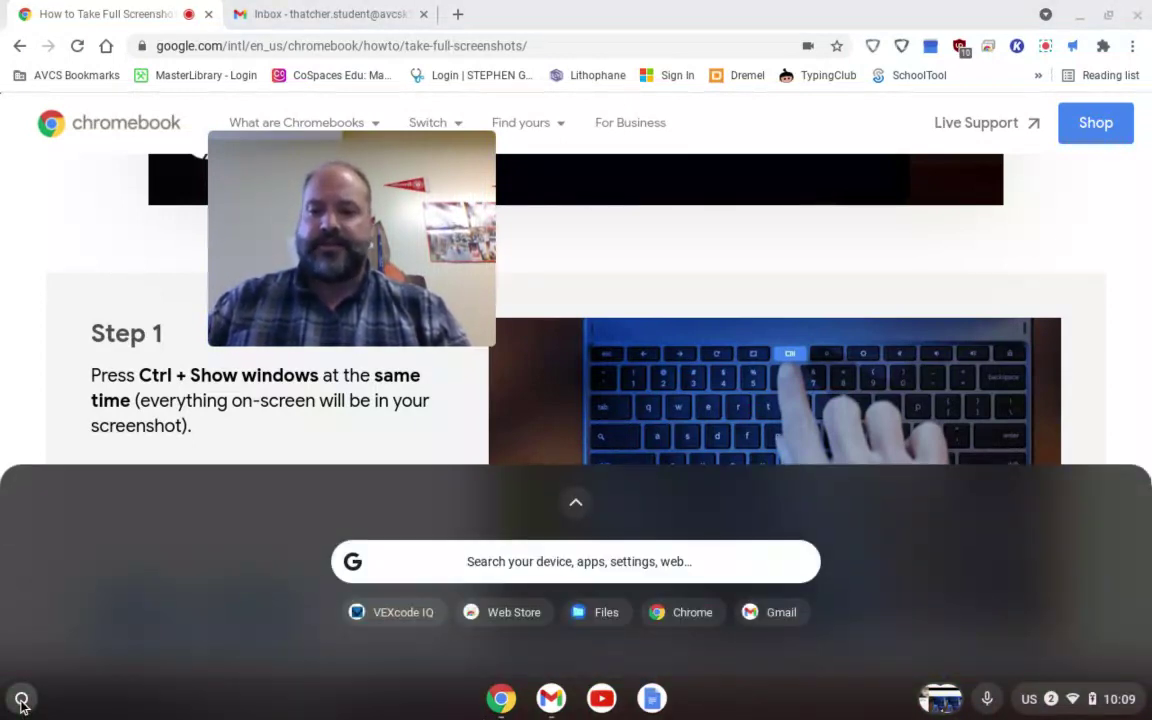
pyautogui.scroll(-2, 573, 505)
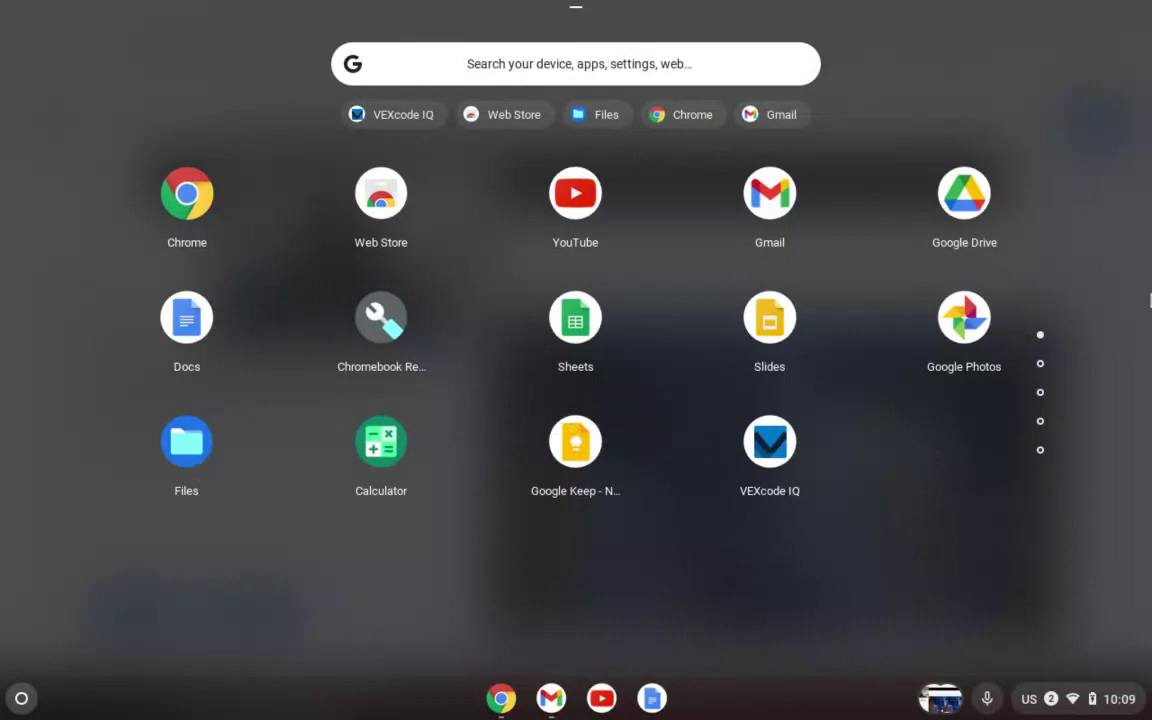
pyautogui.click(1043, 366)
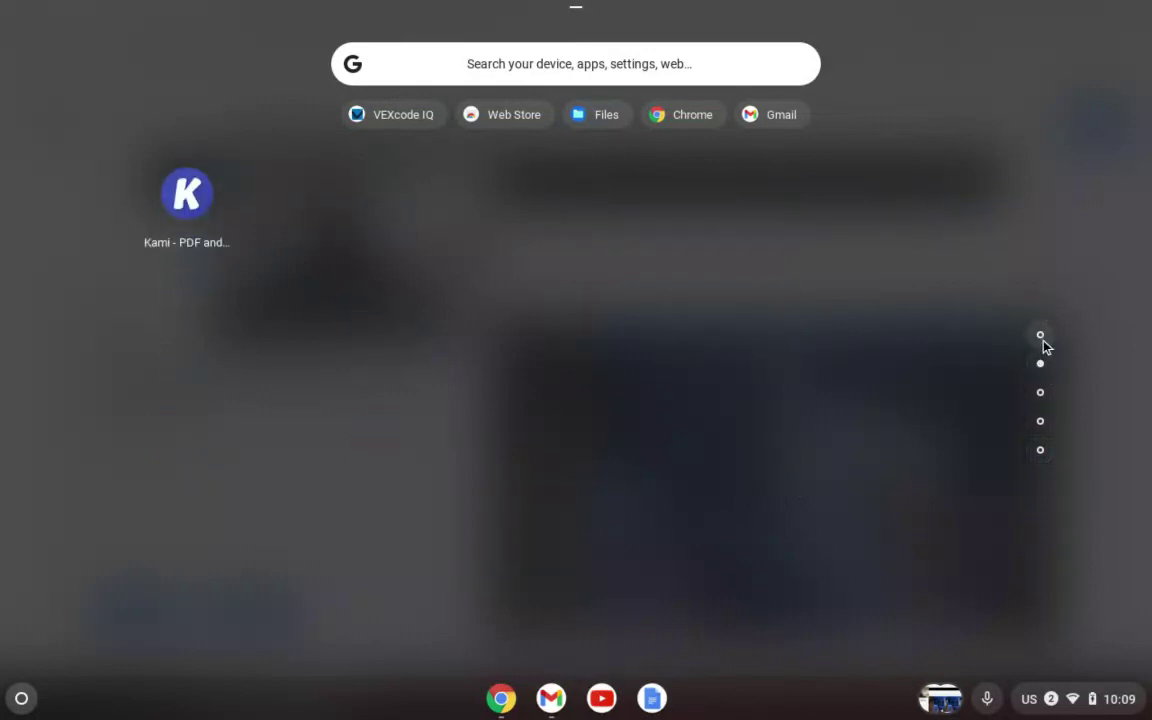
pyautogui.click(1041, 337)
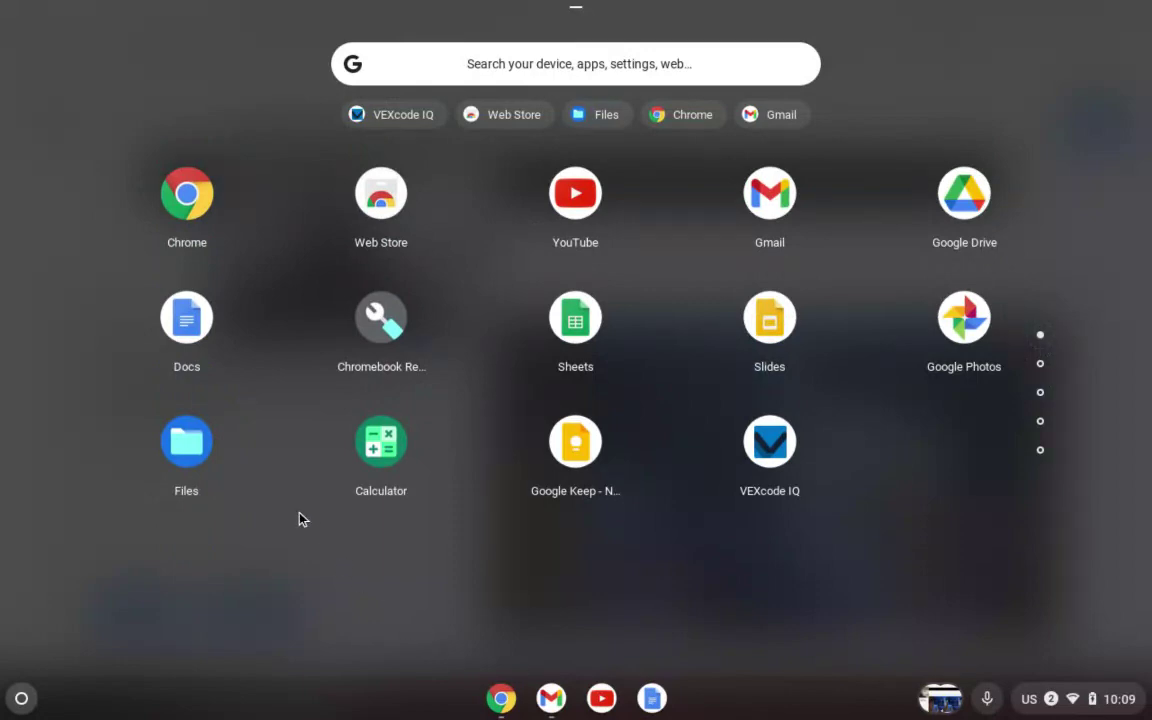
pyautogui.click(184, 443)
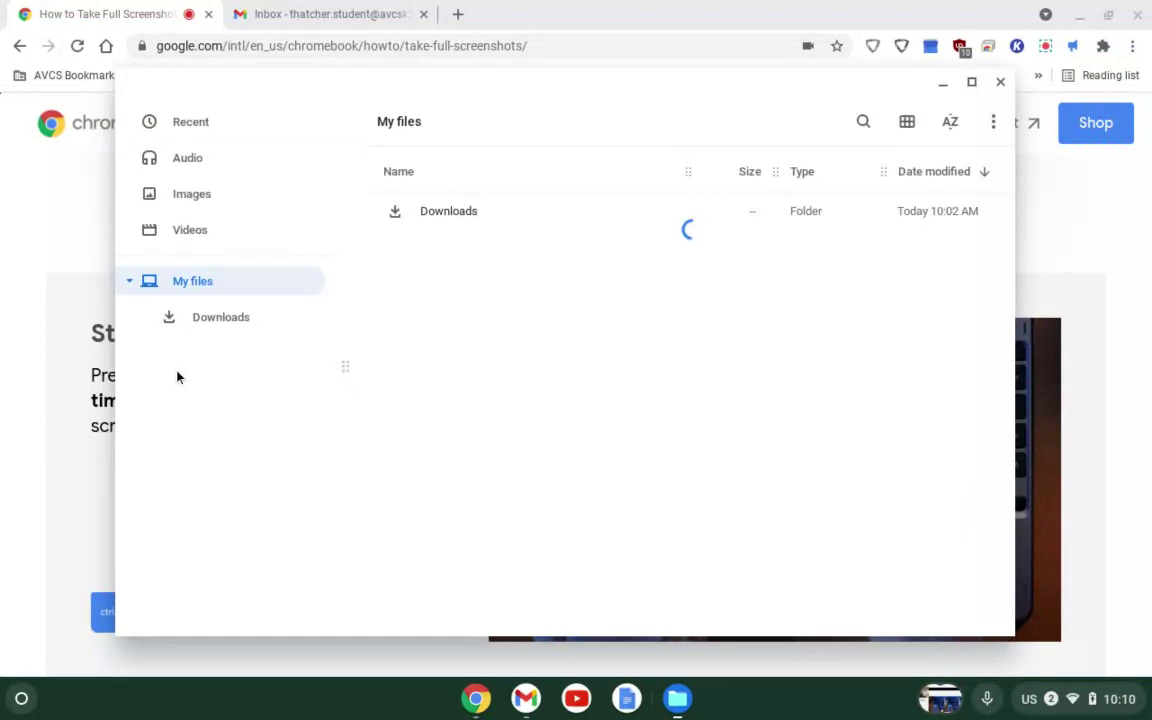
pyautogui.click(196, 200)
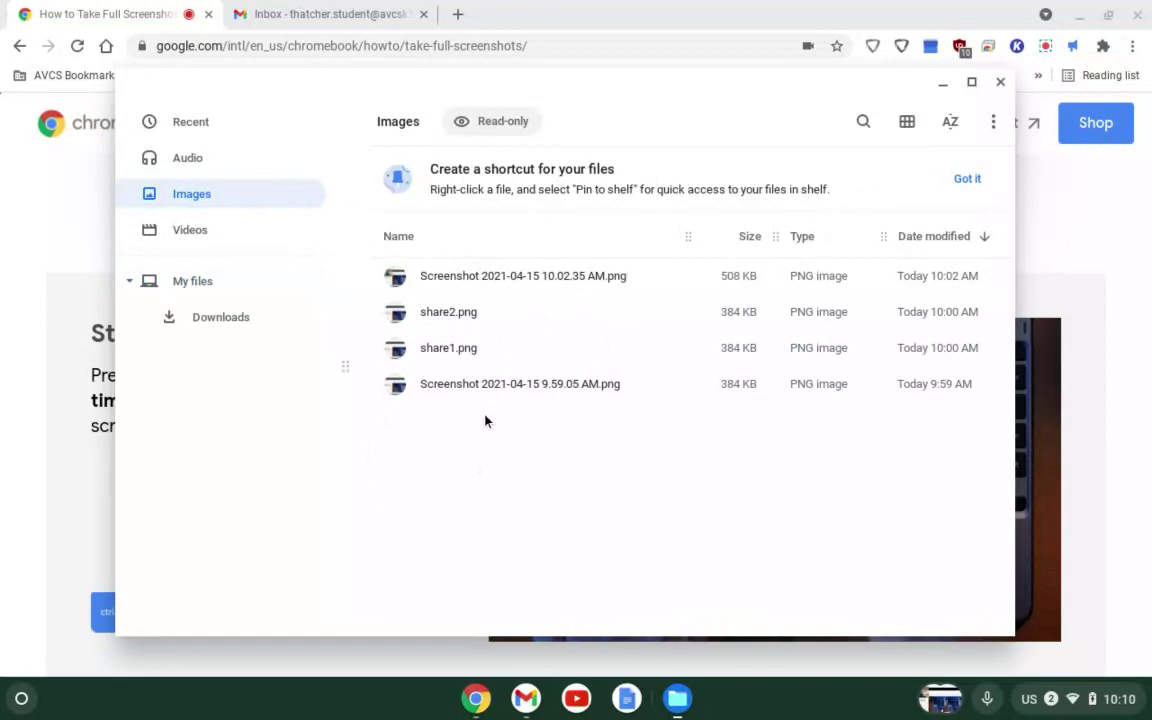
pyautogui.click(1001, 85)
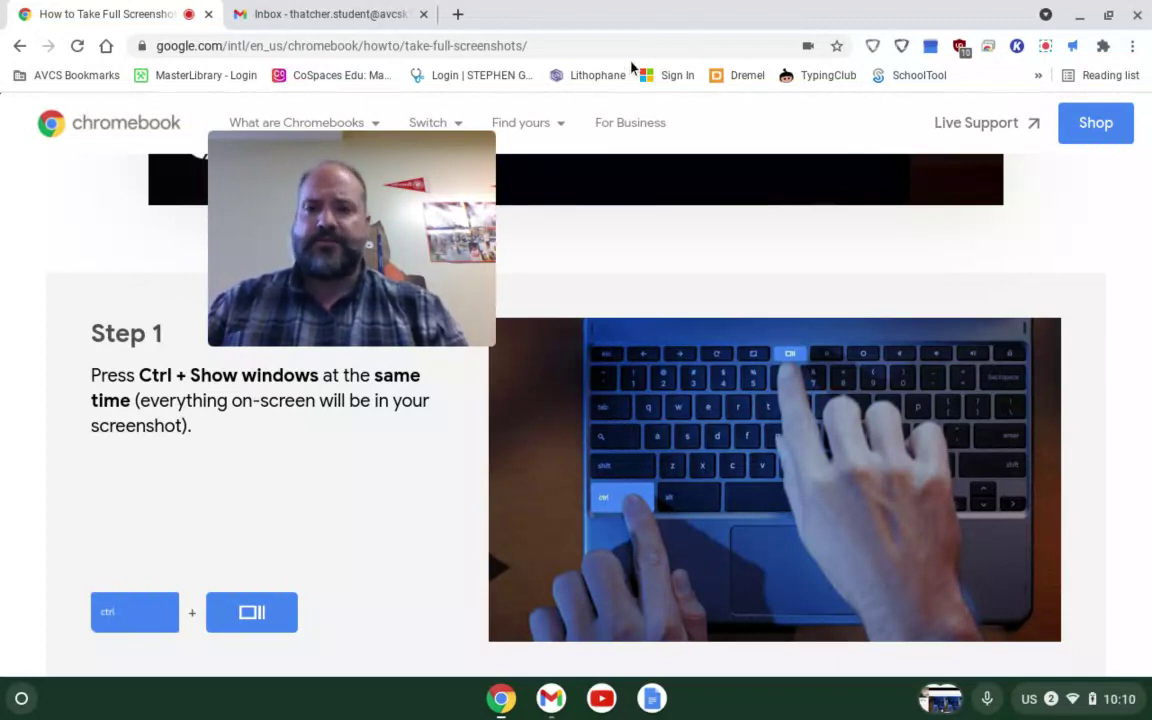
# - Switch to the Gmail inbox, start a new message, and add the suggested contact as its recipient
pyautogui.click(385, 18)
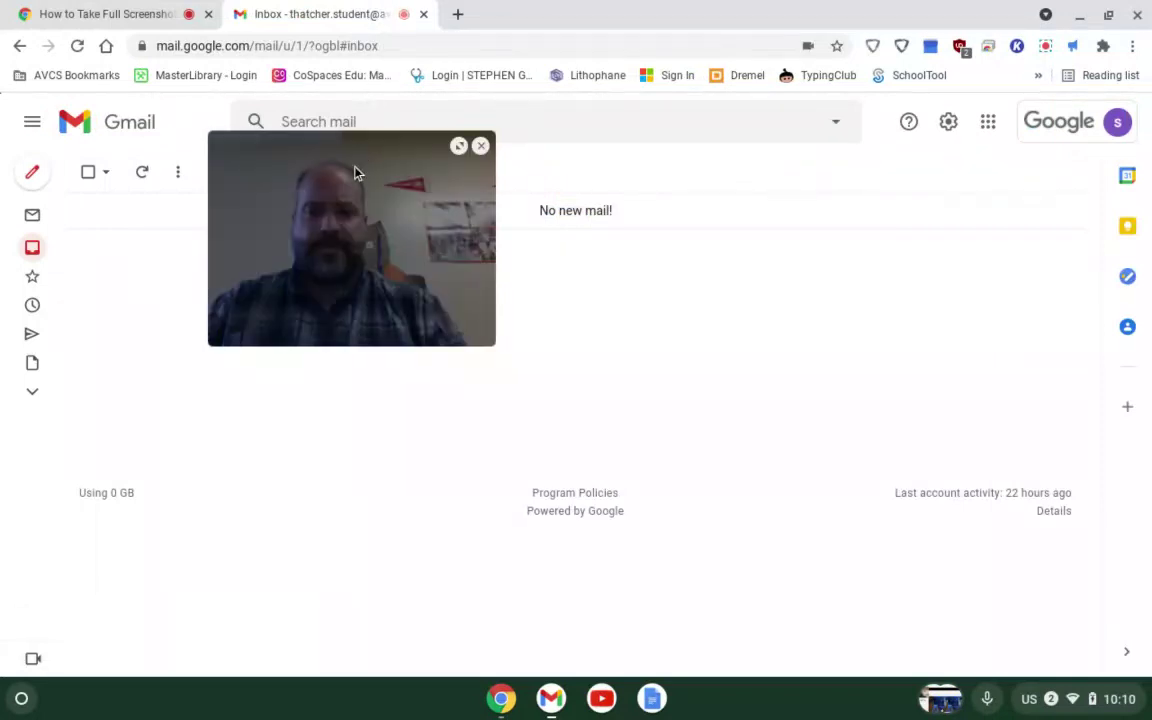
pyautogui.moveTo(348, 190); pyautogui.dragTo(363, 499)
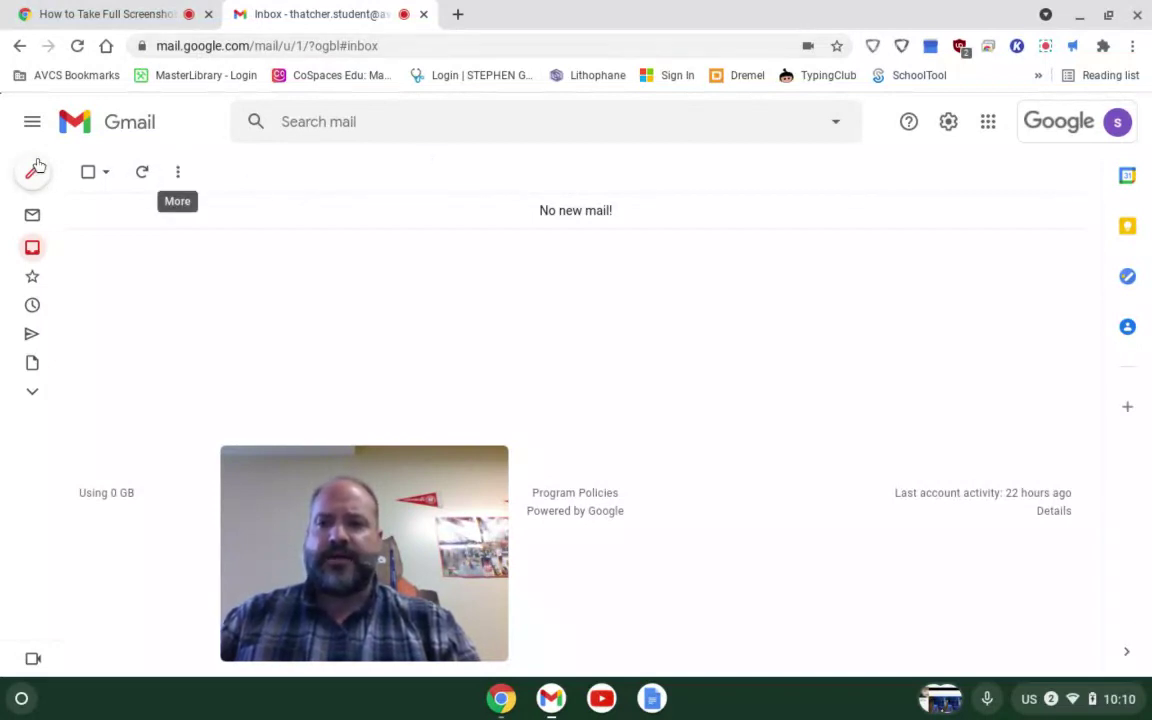
pyautogui.moveTo(35, 170)
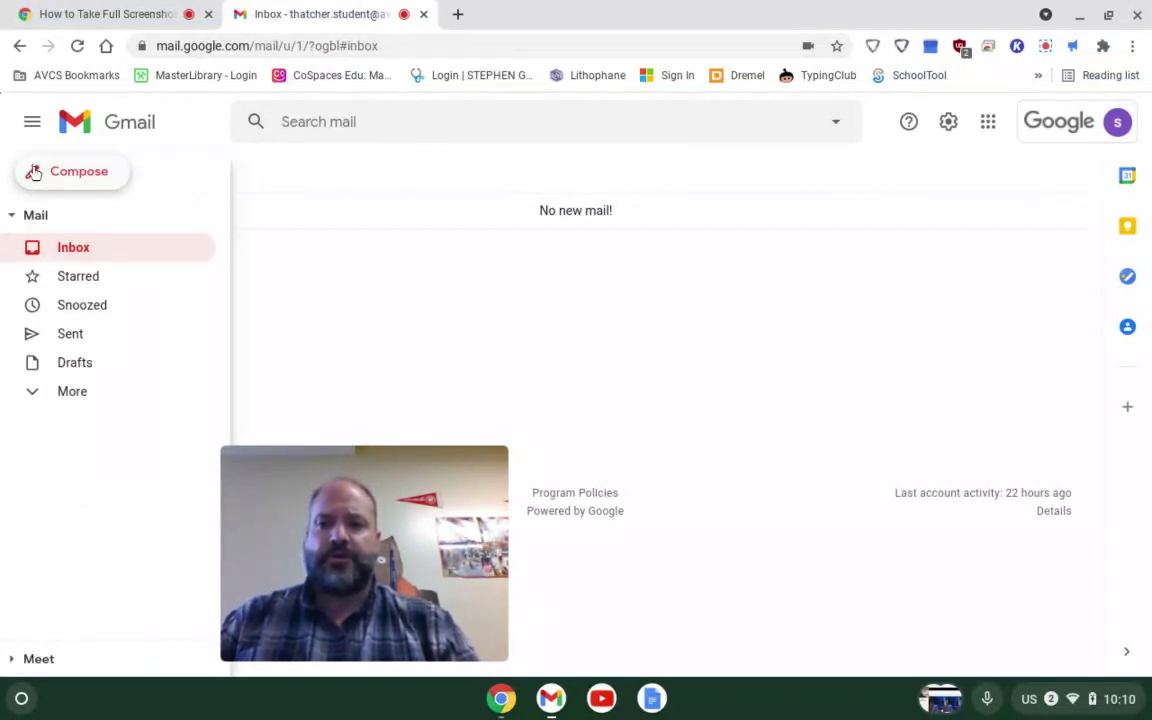
pyautogui.click(35, 172)
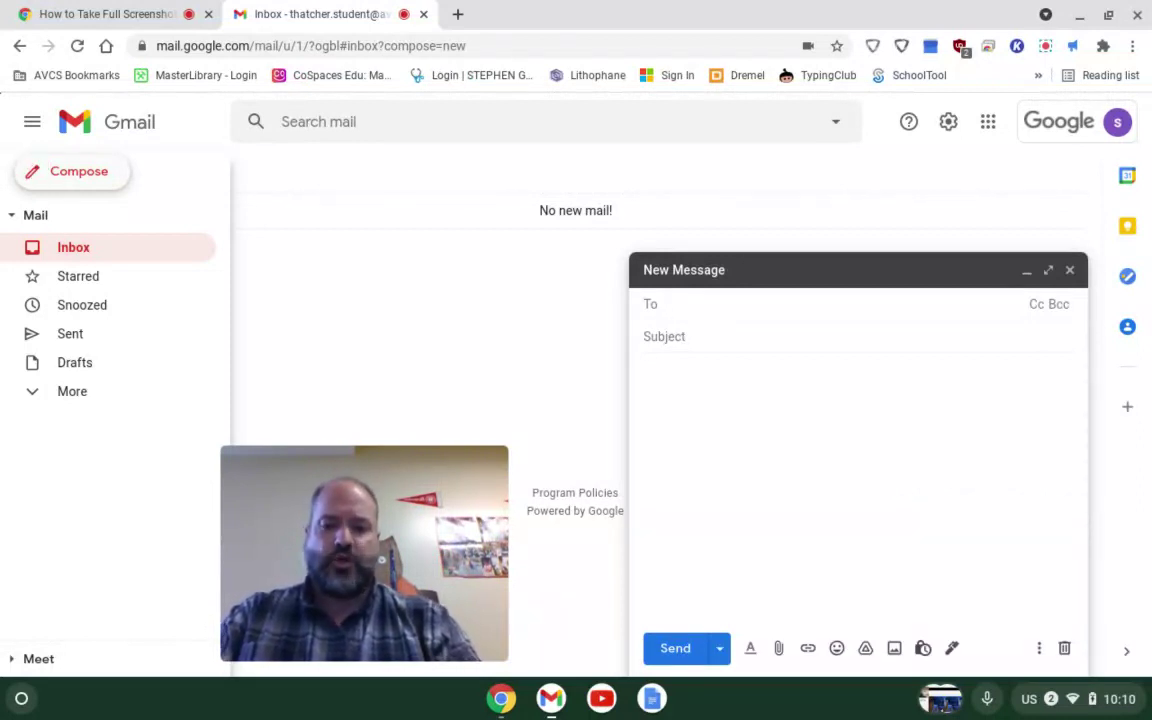
pyautogui.write('at')
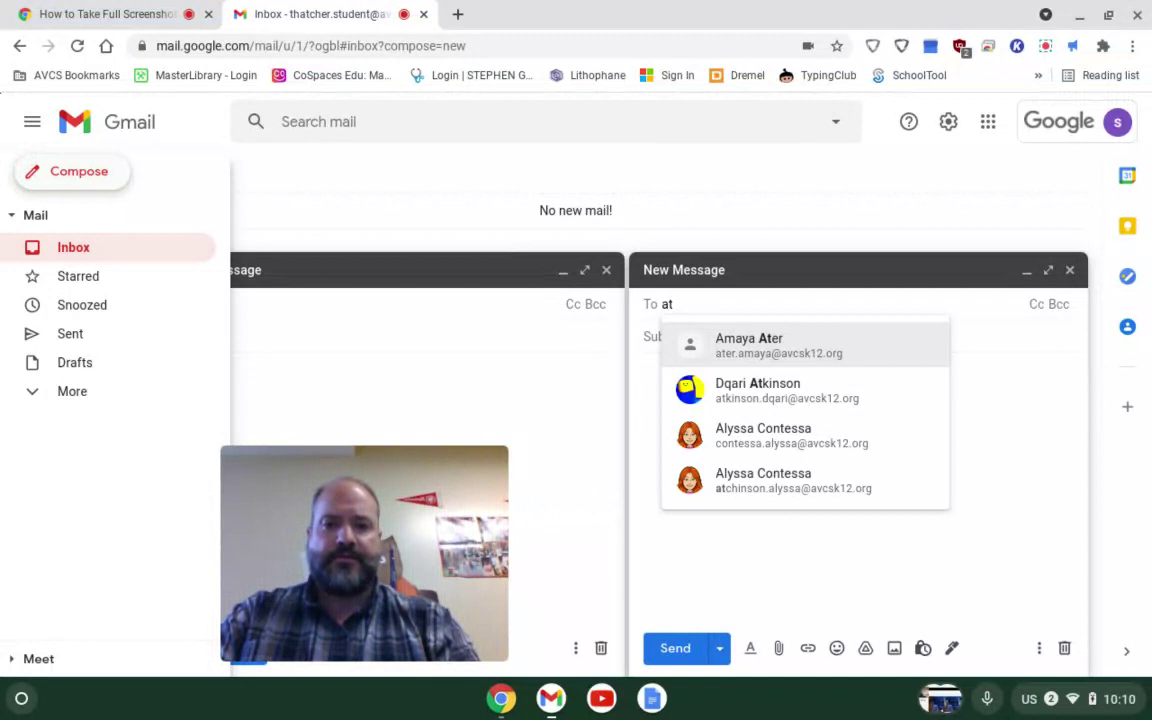
pyautogui.press('BackSpace')
pyautogui.press('BackSpace')
pyautogui.write('th')
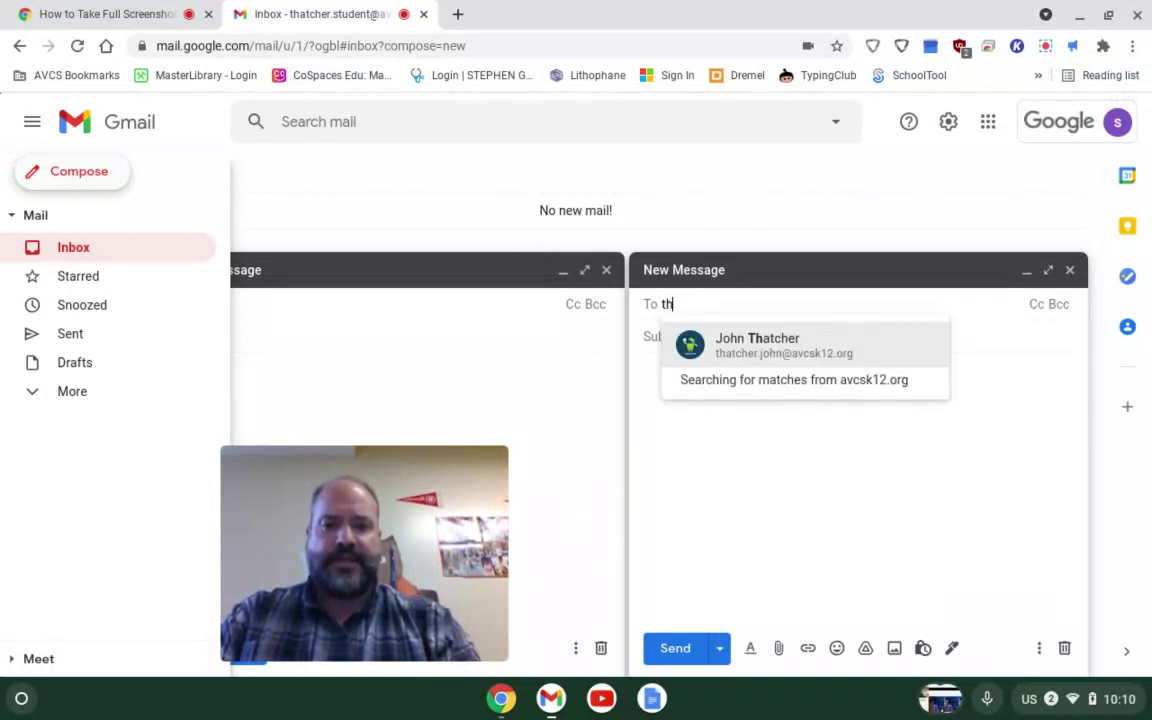
pyautogui.click(810, 352)
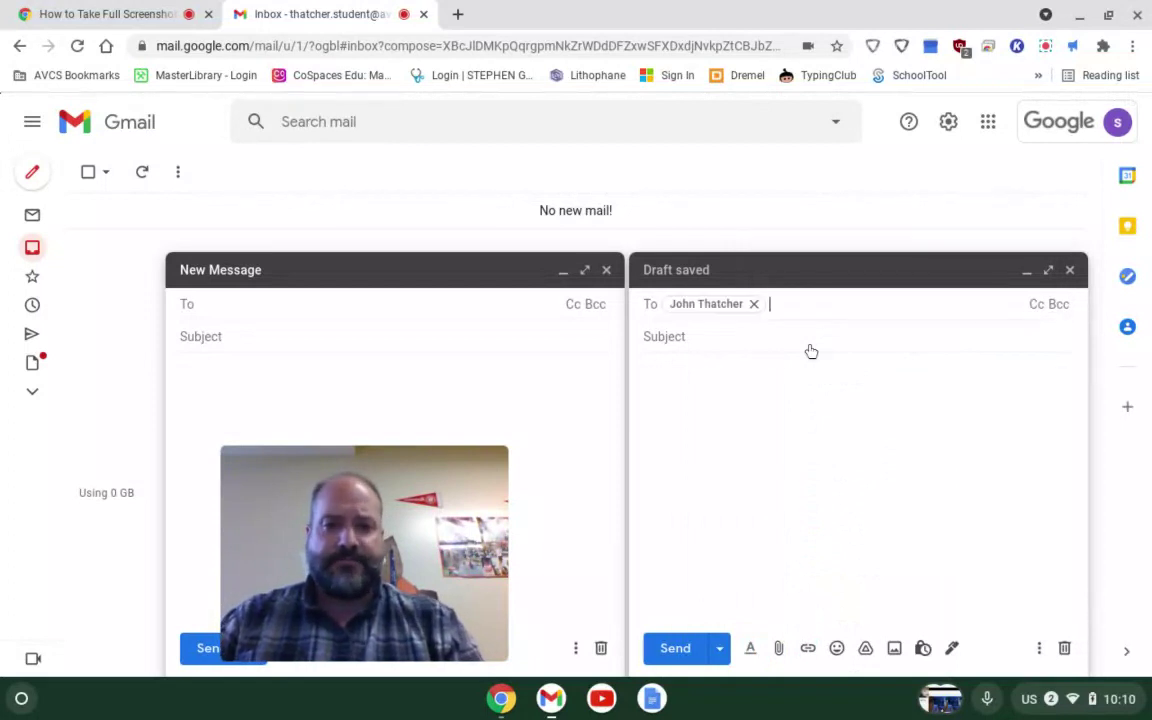
# - Give the addressed message the subject "test"
pyautogui.click(720, 364)
pyautogui.click(733, 340)
pyautogui.write('t')
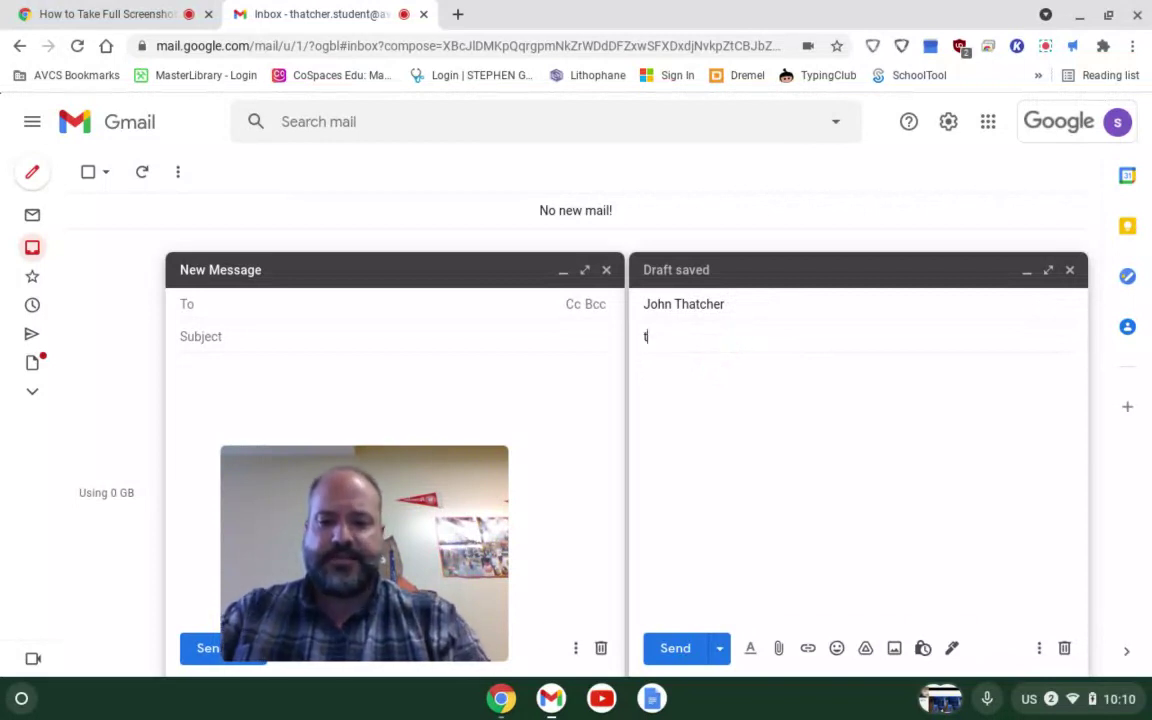
pyautogui.write('est')
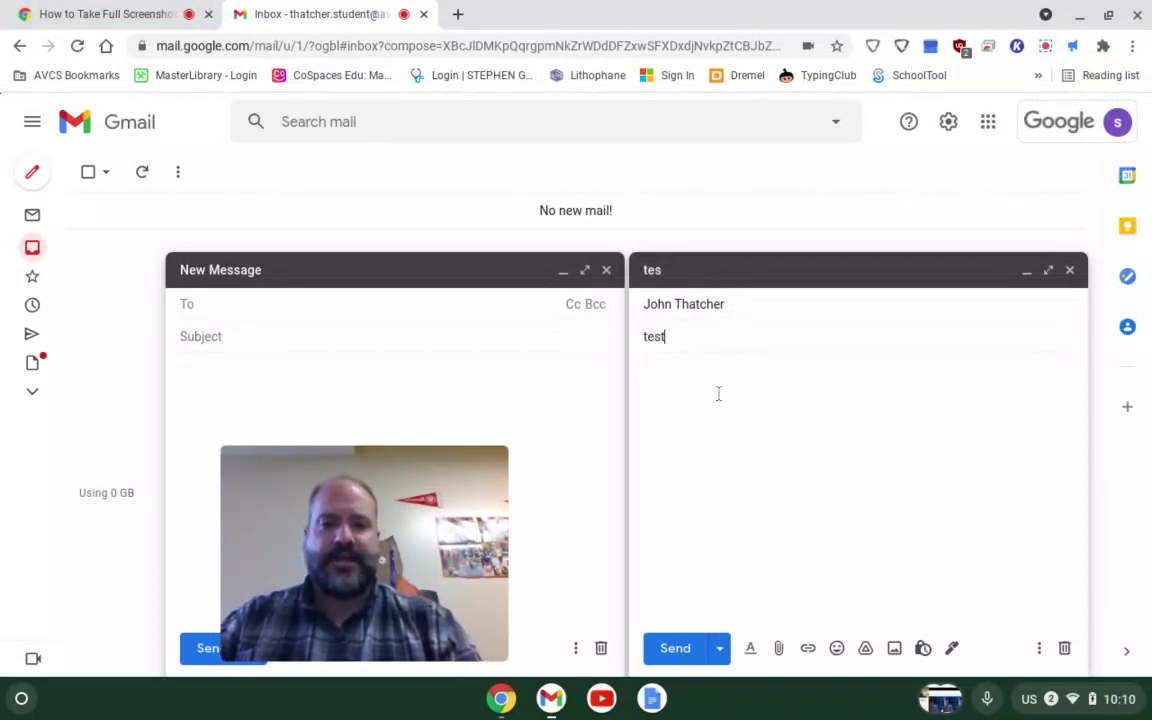
pyautogui.click(718, 393)
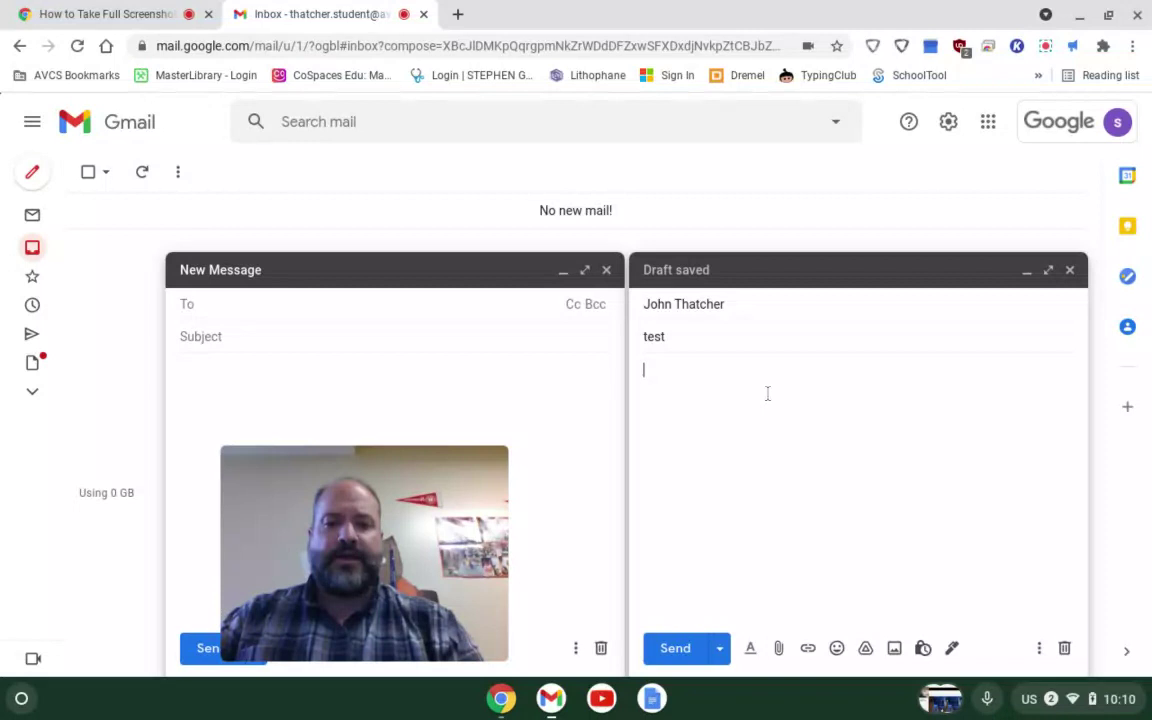
# - Attach Screenshot 2021-04-15 10.02.35 AM.png from the Images folder to the message
pyautogui.click(779, 649)
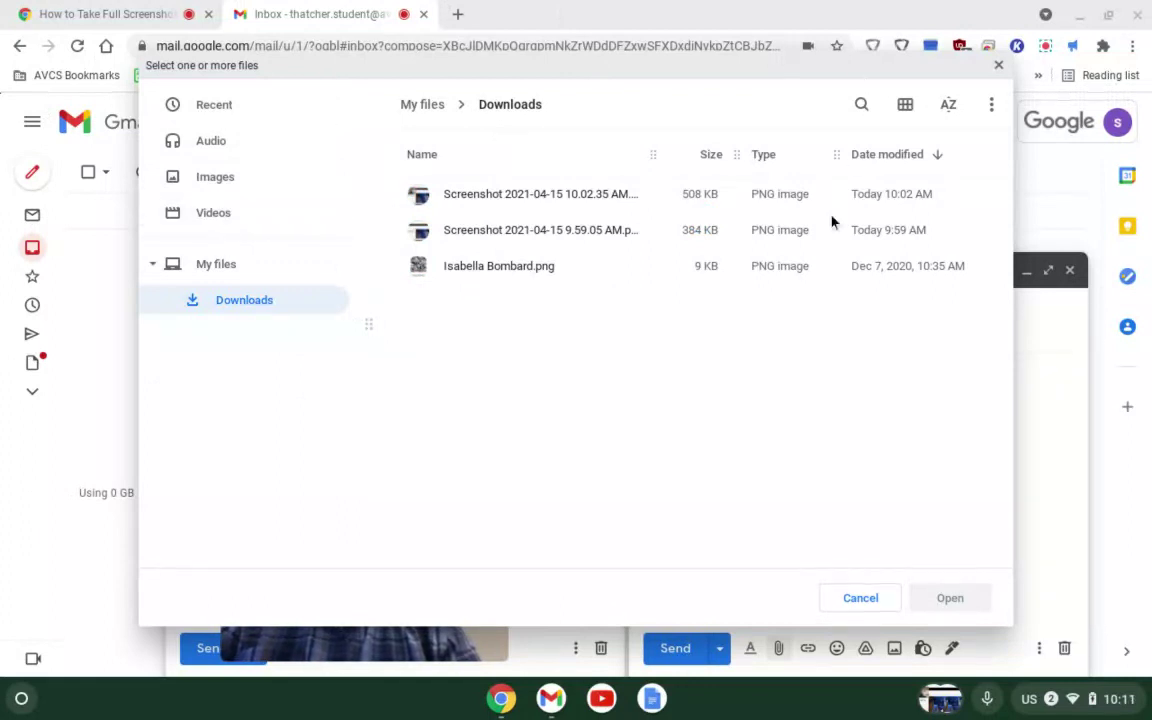
pyautogui.click(217, 179)
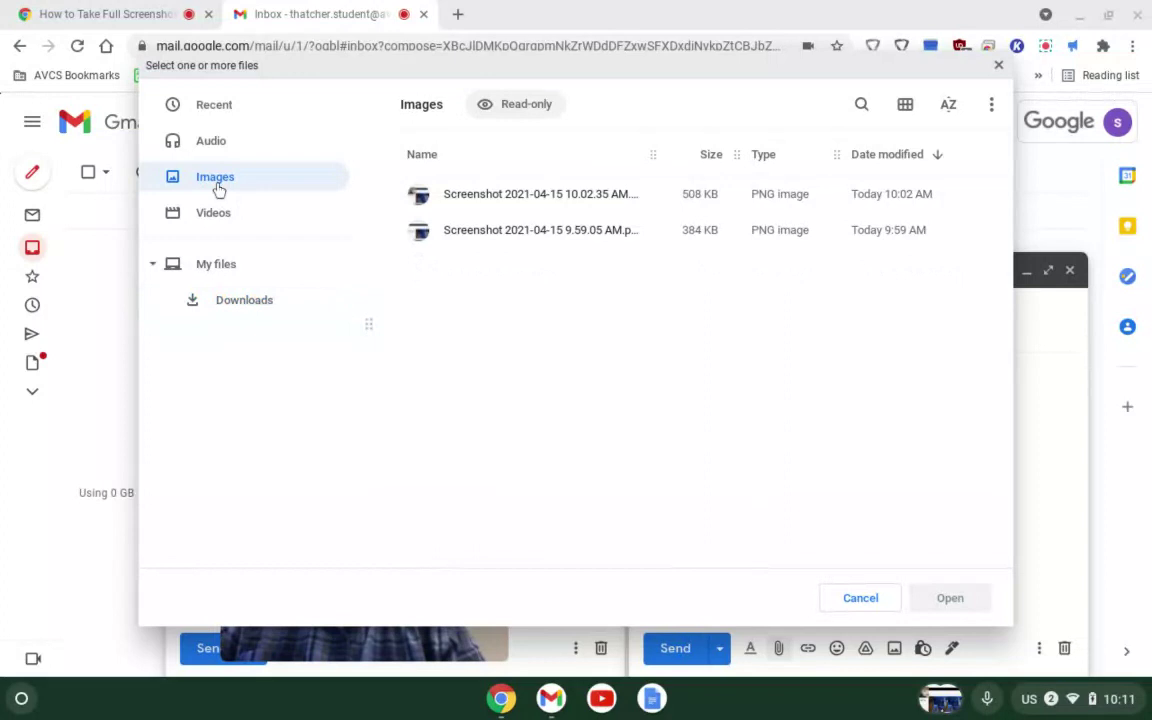
pyautogui.click(493, 200)
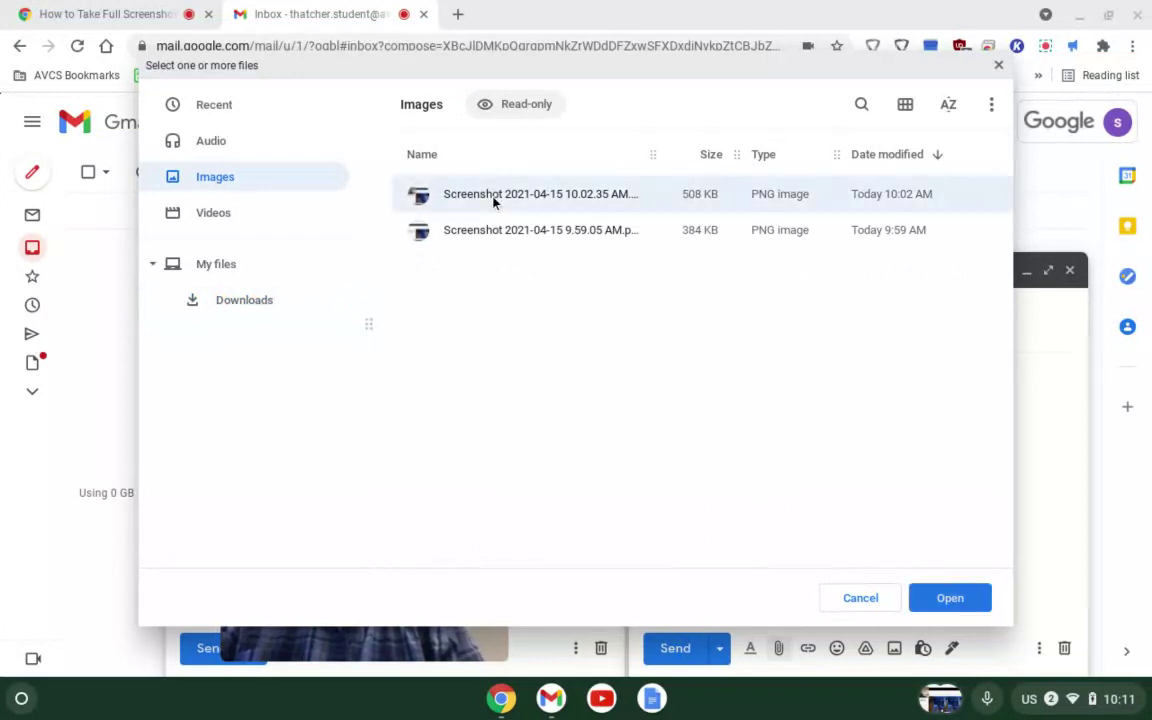
pyautogui.click(958, 601)
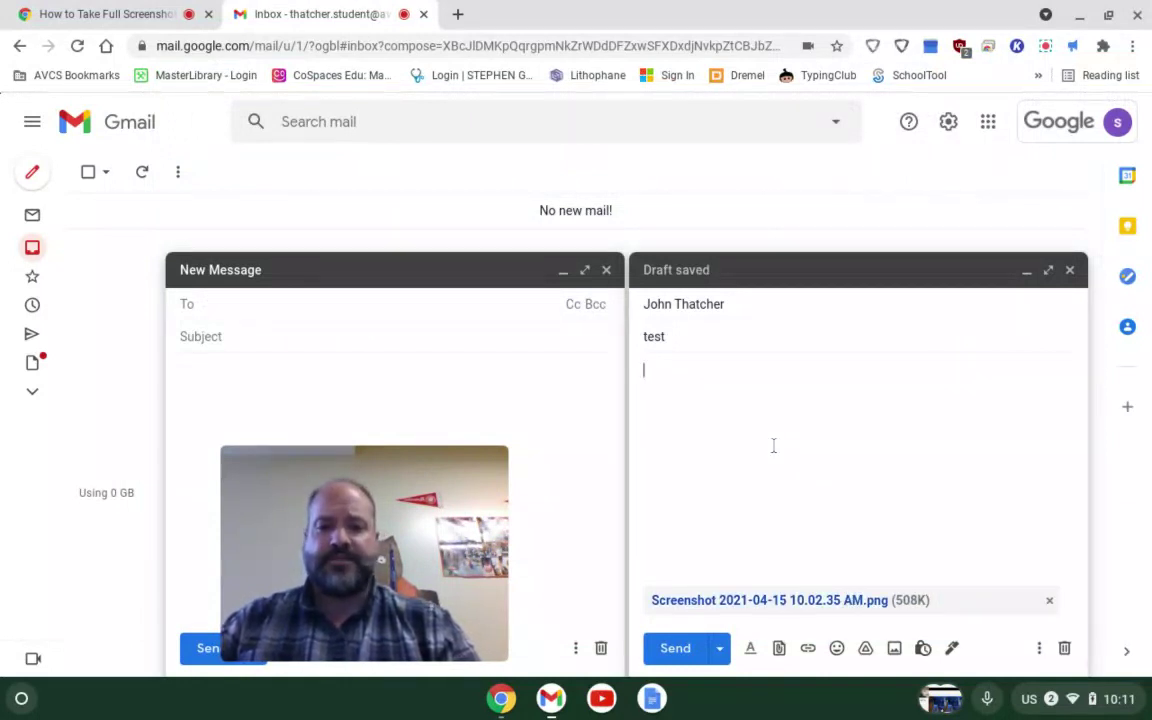
# - Fill the message body with "lkfdjngbiadkfhgoljkdfgnkjb;dsfhgiujak;dfgnbjolkadsfgb", send the email, and close the leftover blank message
pyautogui.write('lkfdjngbiadkfhgoljkdfgnkjb;dsfhgiujak;dfgnbjolkadsfgb')
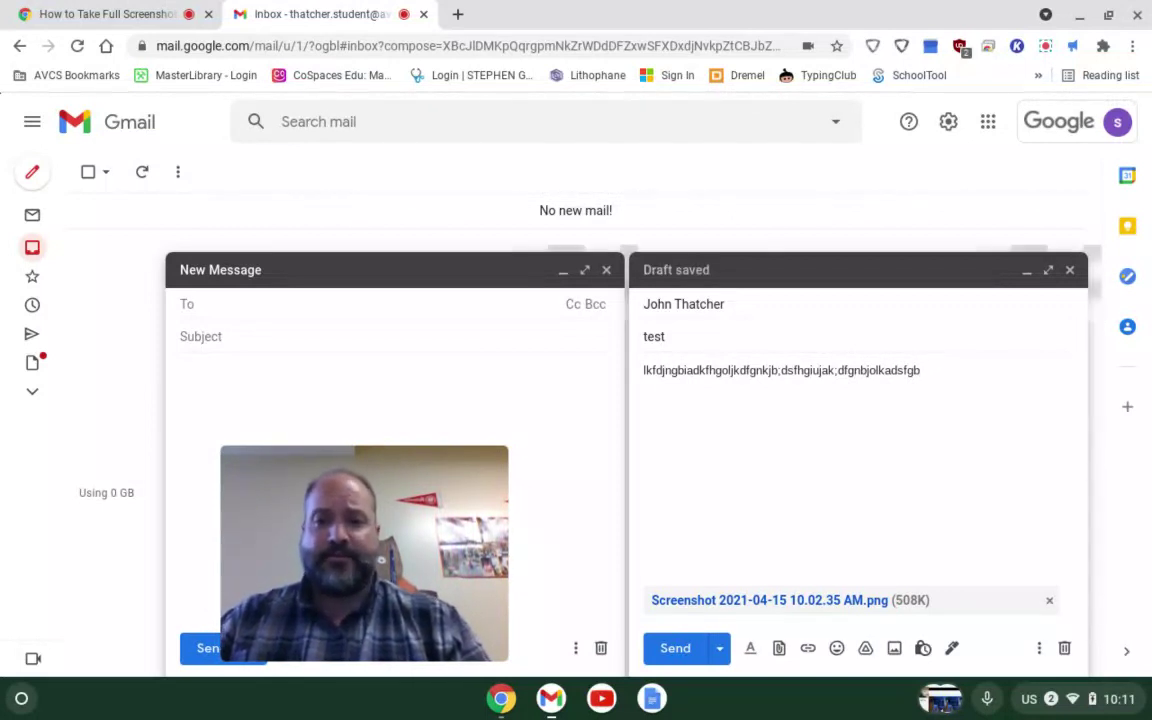
pyautogui.click(675, 648)
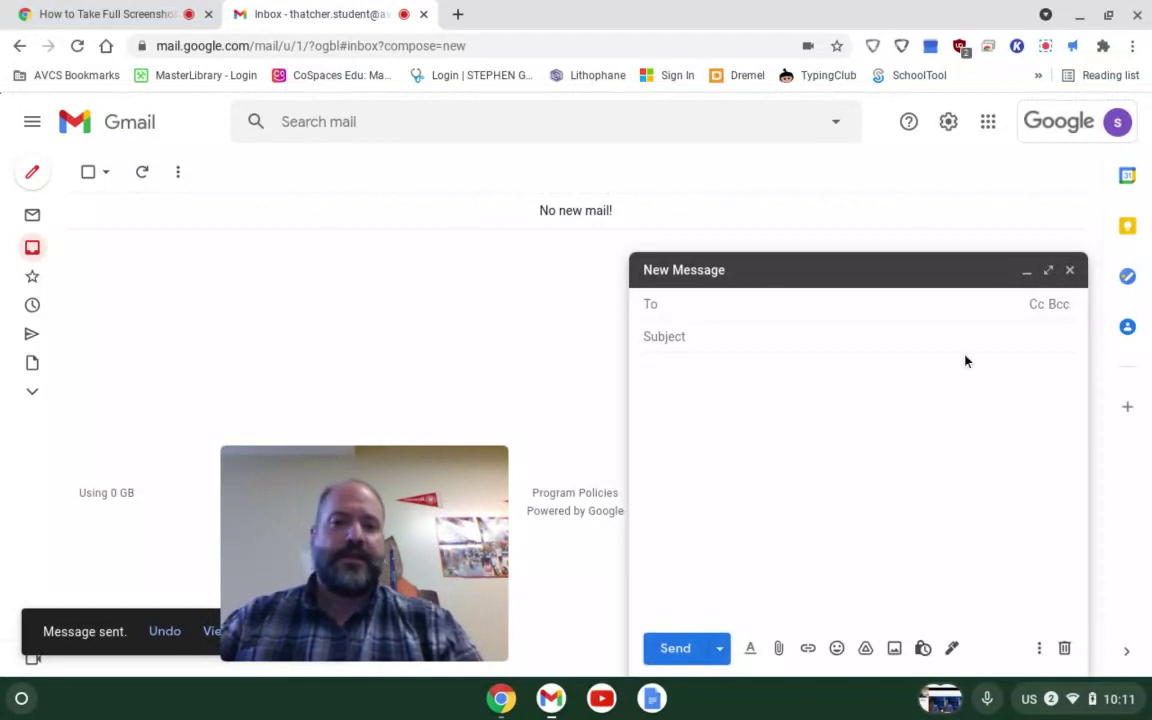
pyautogui.click(1069, 273)
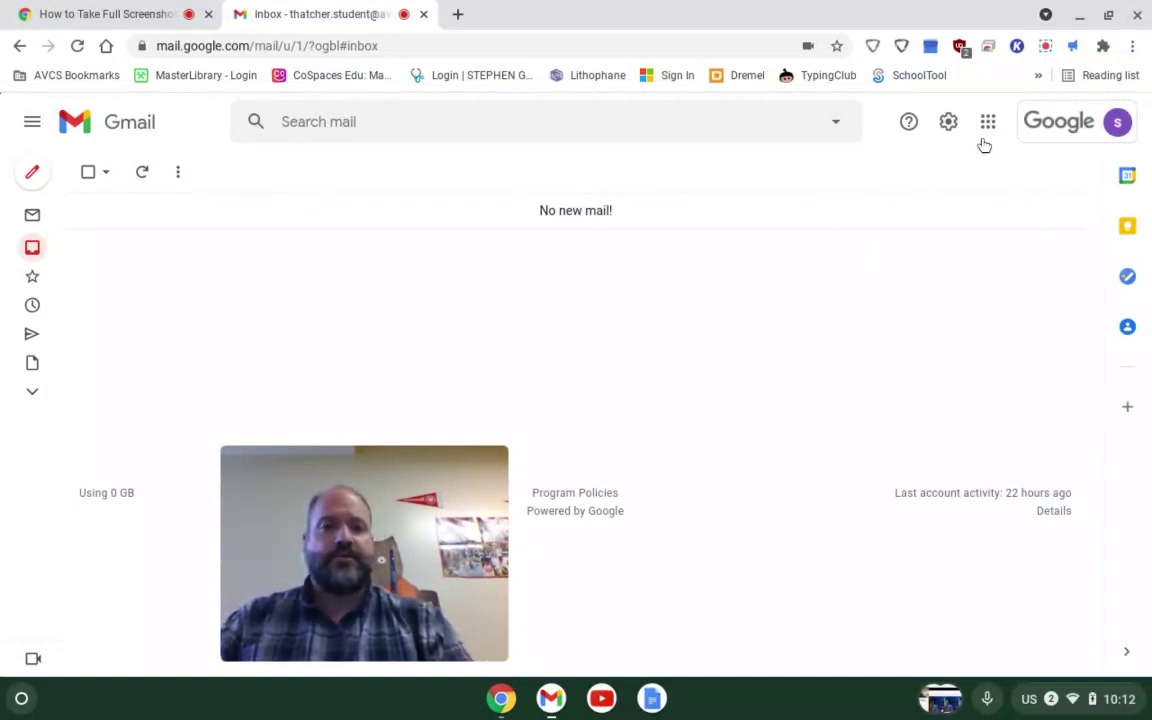
pyautogui.click(1045, 46)
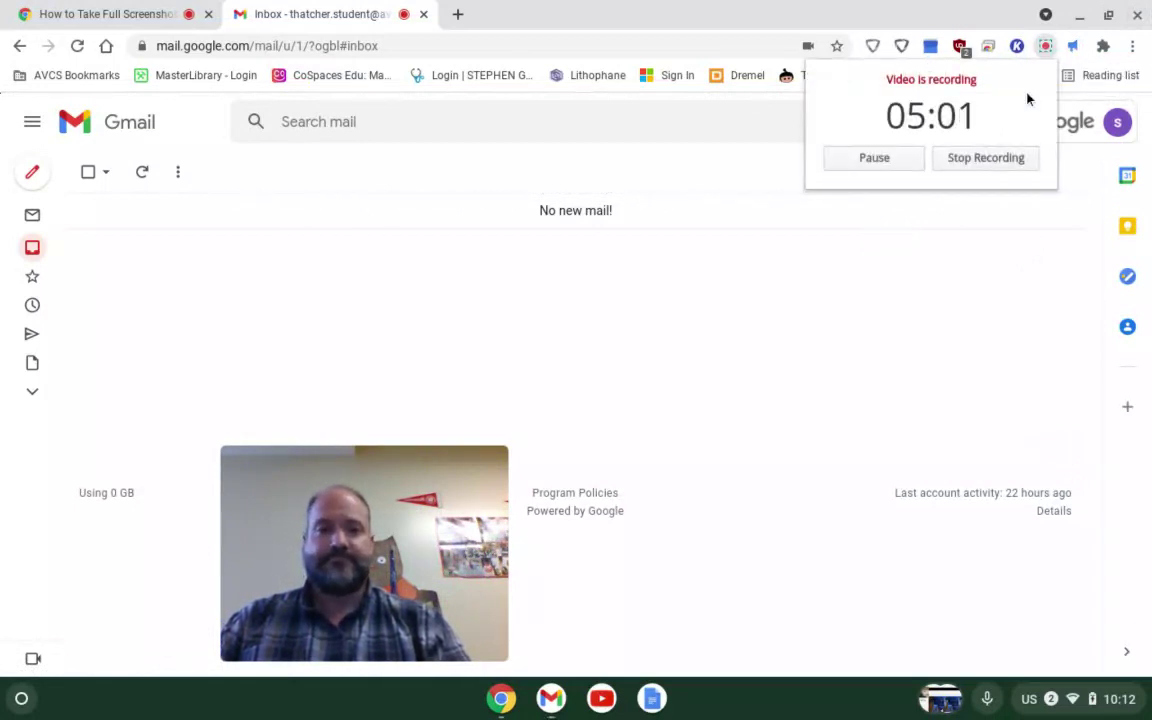